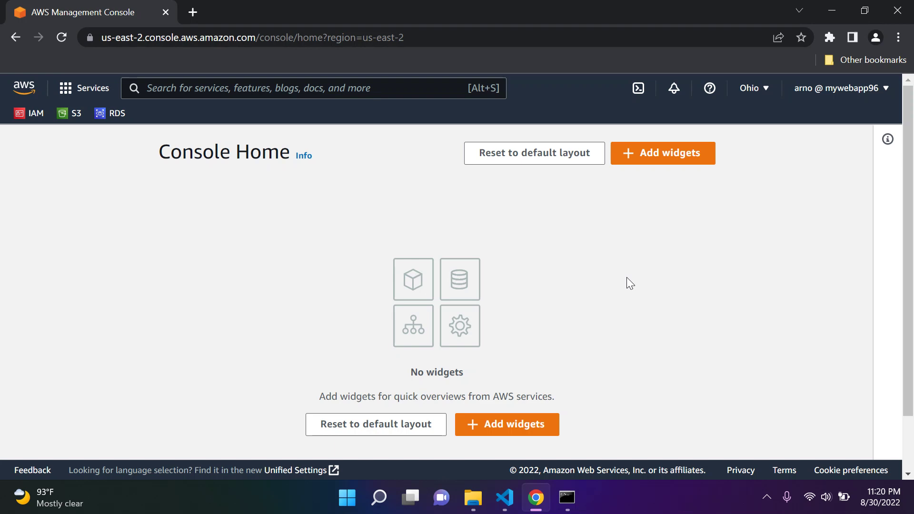
- Open IAM from the console search and close the Identity Center banner
left_click(284, 92)
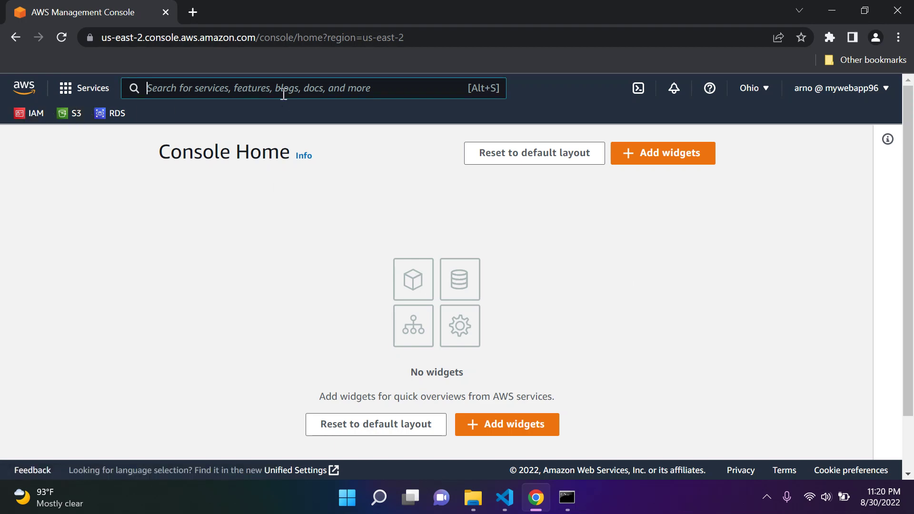
type("IAM")
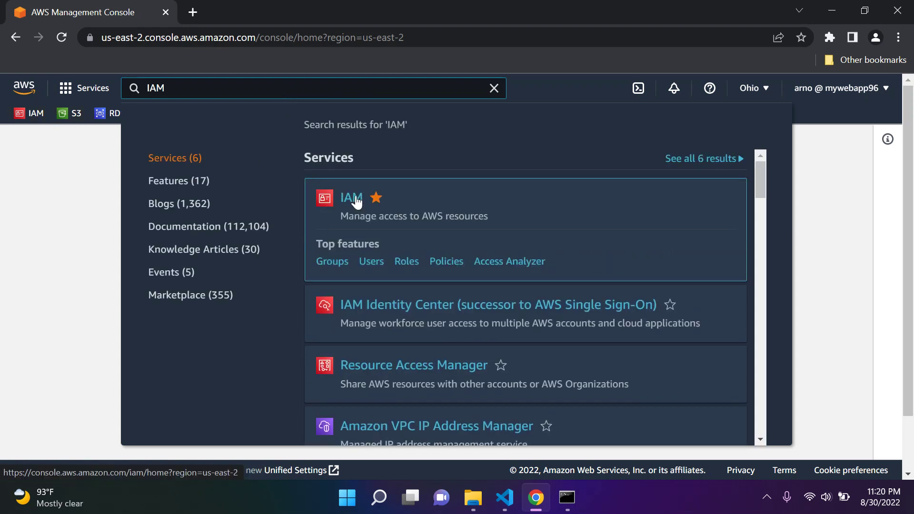
left_click(350, 198)
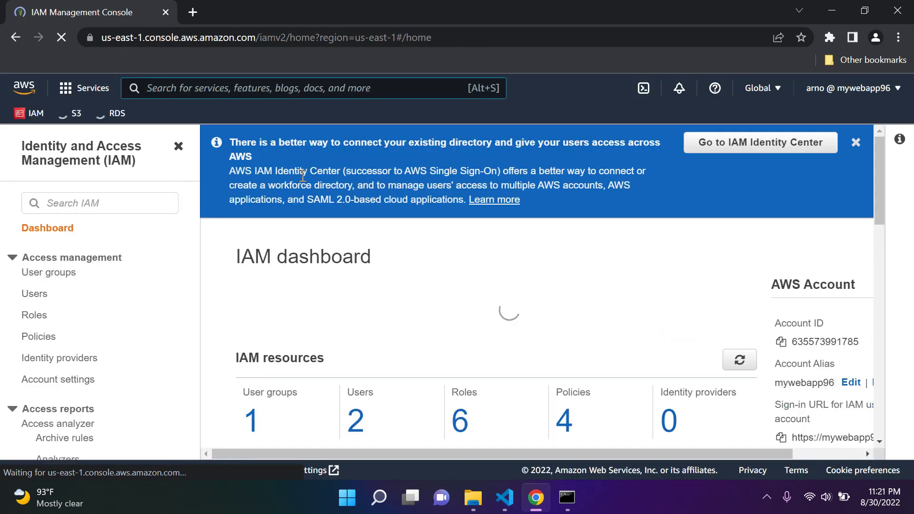
left_click(861, 144)
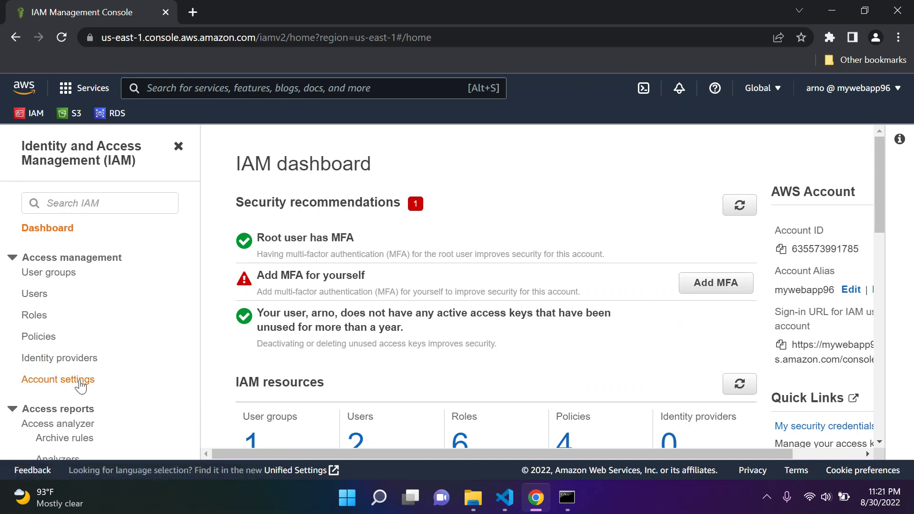
- Open IAM Account settings and collapse, then re-expand, the Password policy section
left_click(80, 385)
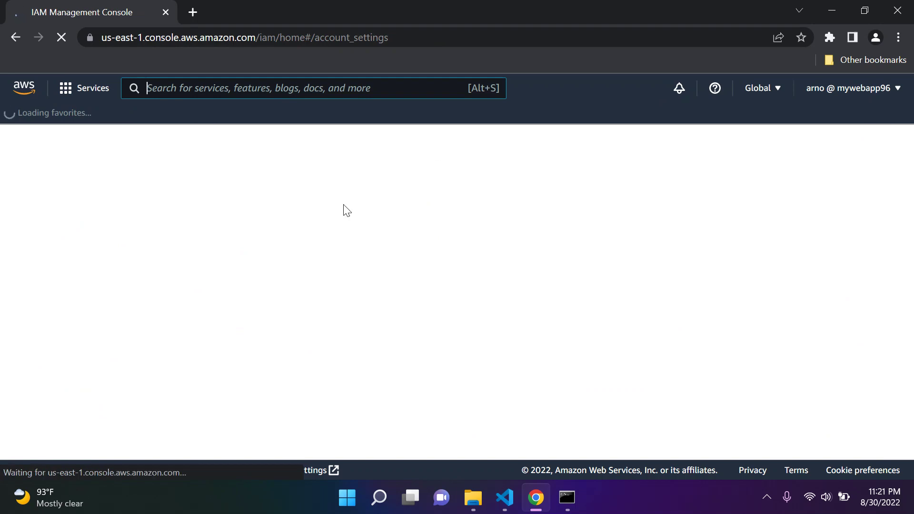
scroll(429, 200, "down", 1)
scroll(438, 201, "up", 1)
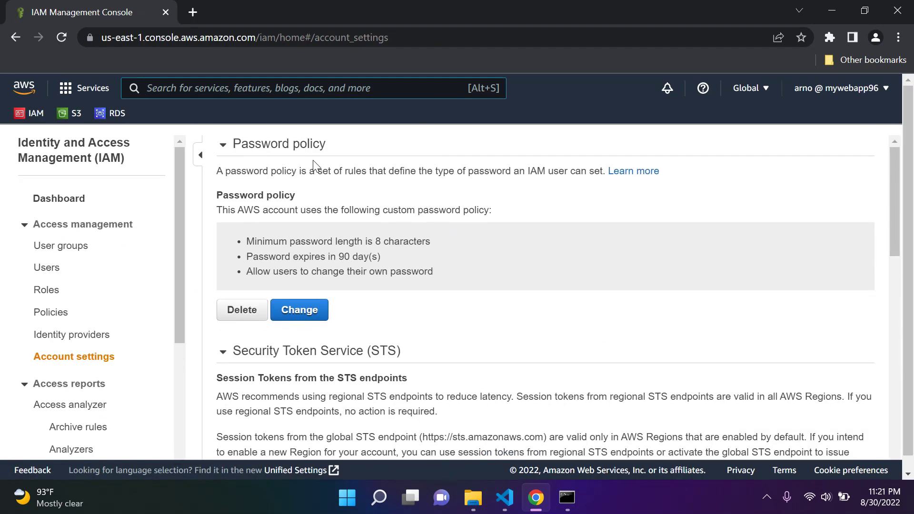
left_click_drag(230, 143, 338, 146)
left_click(338, 146)
left_click(340, 151)
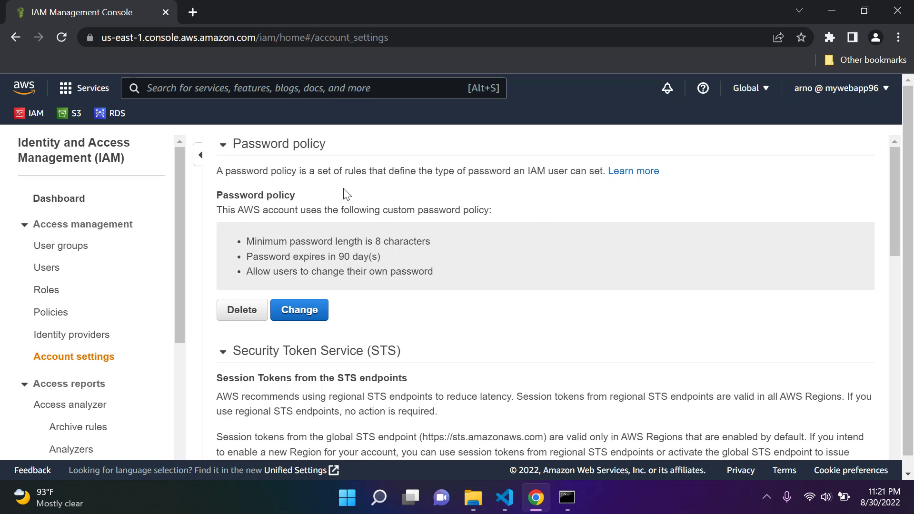
- Review the custom policy: 8-character minimum, 90-day expiration, users may change passwords
left_click_drag(359, 210, 490, 209)
left_click(430, 223)
left_click_drag(247, 241, 419, 242)
left_click(450, 246)
left_click_drag(247, 257, 381, 258)
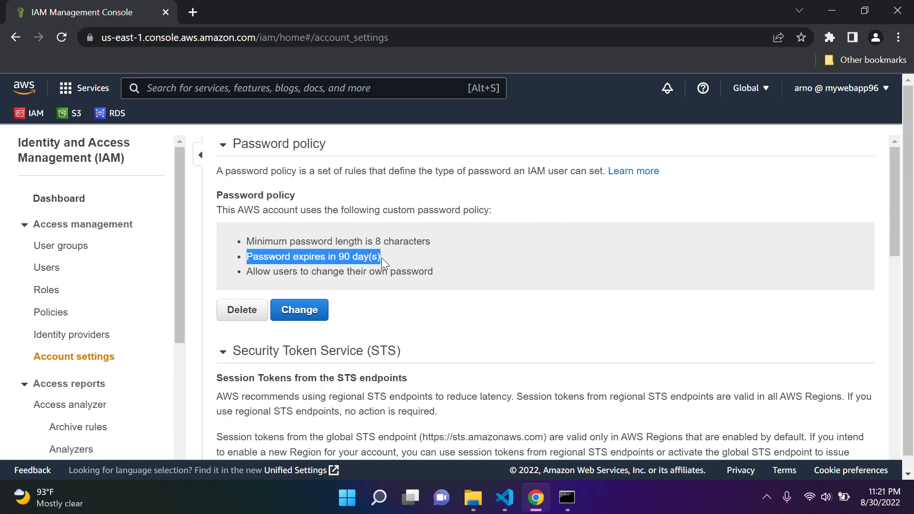
left_click(397, 258)
left_click_drag(257, 272, 427, 272)
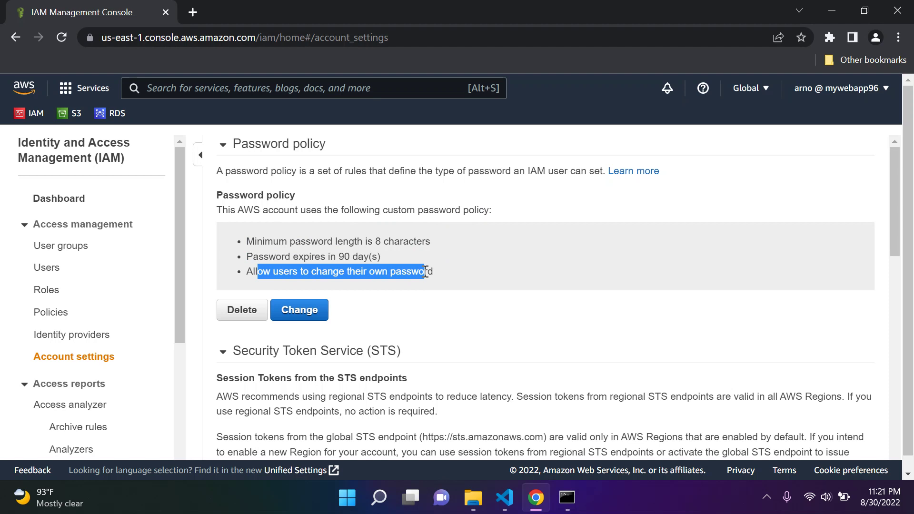
left_click(510, 271)
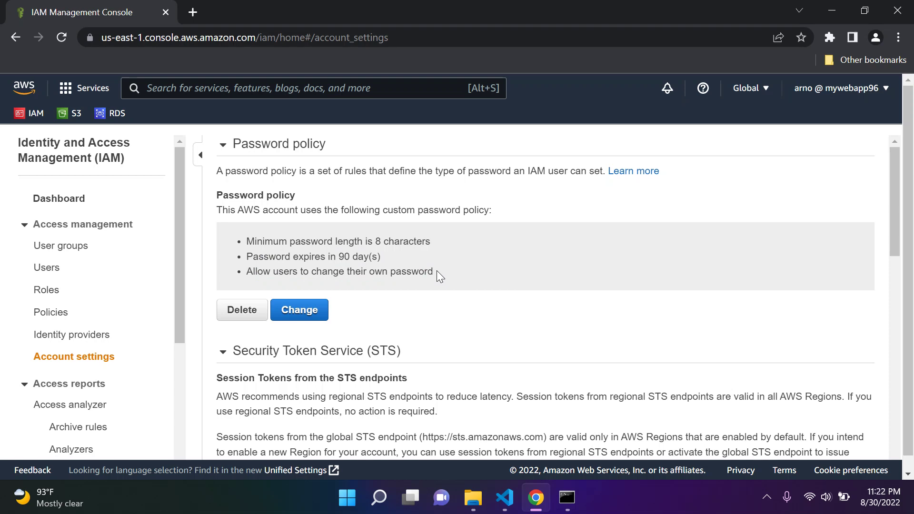
- Open the password policy edit form and select the minimum length field
left_click(303, 311)
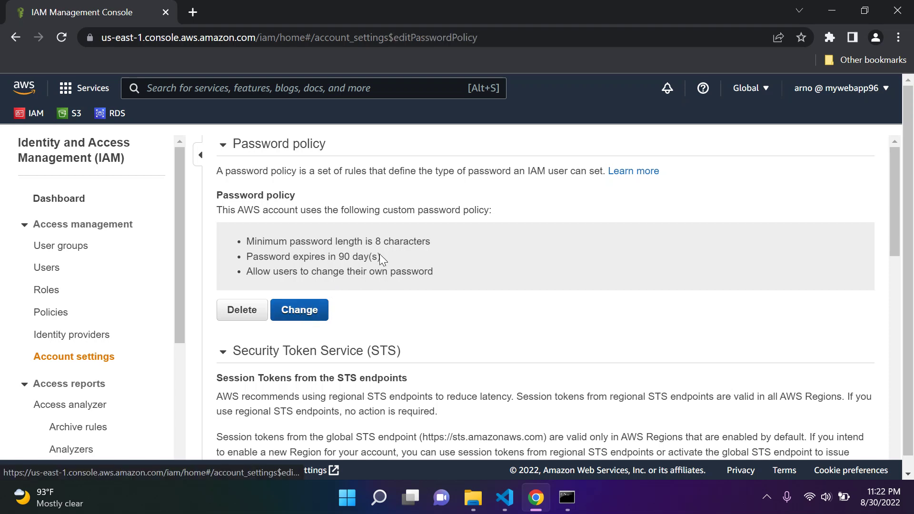
scroll(346, 286, "down", 1)
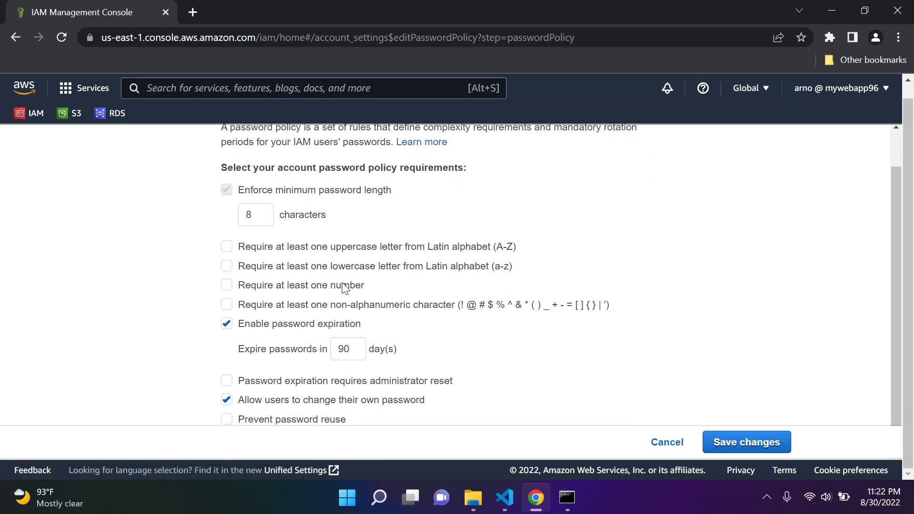
scroll(343, 287, "up", 1)
scroll(343, 287, "down", 1)
scroll(343, 287, "up", 1)
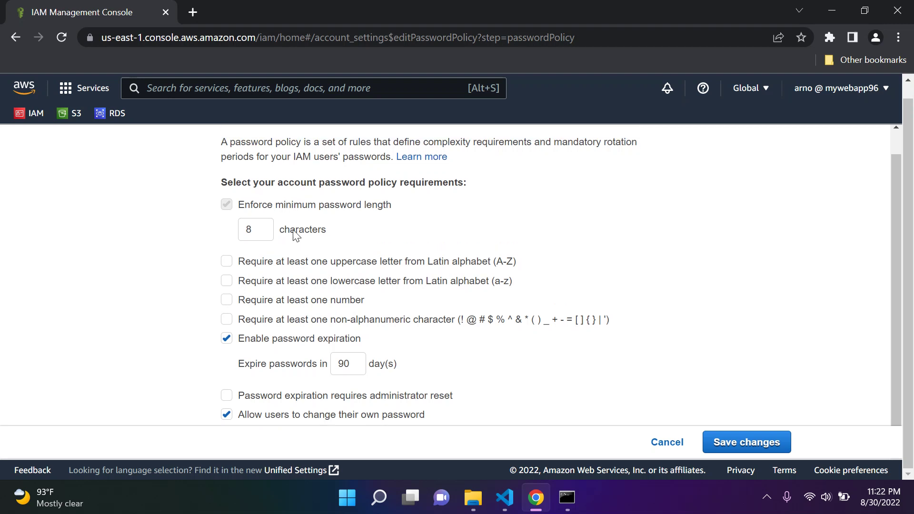
scroll(342, 275, "down", 1)
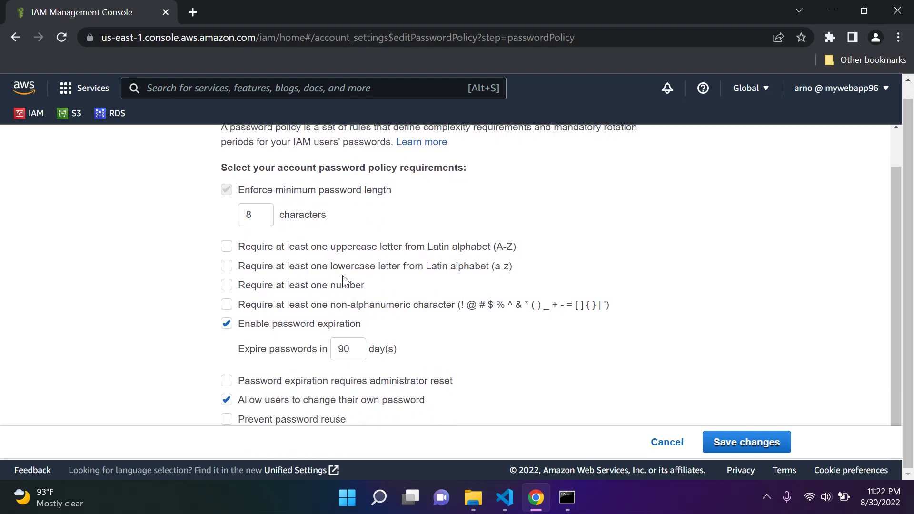
scroll(275, 270, "up", 1)
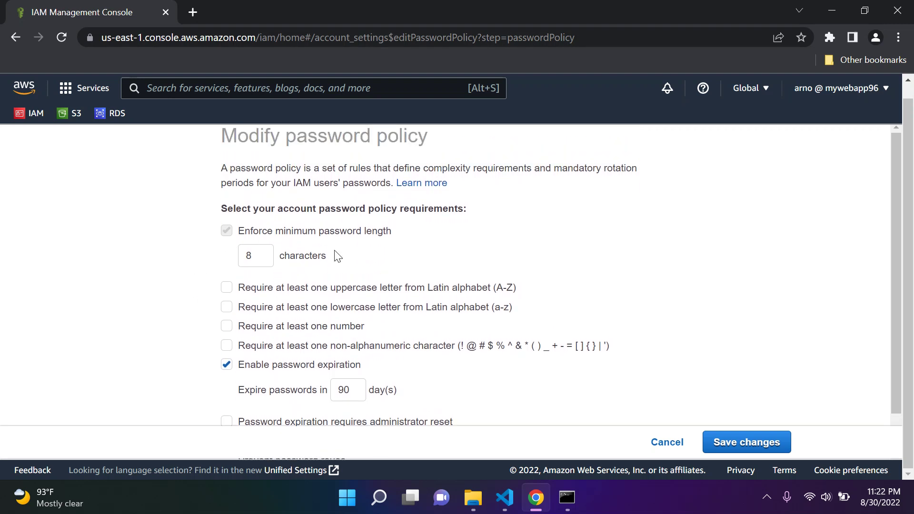
left_click(262, 258)
- Clear the minimum password length field and enter 12 characters
key("BackSpace")
type("12")
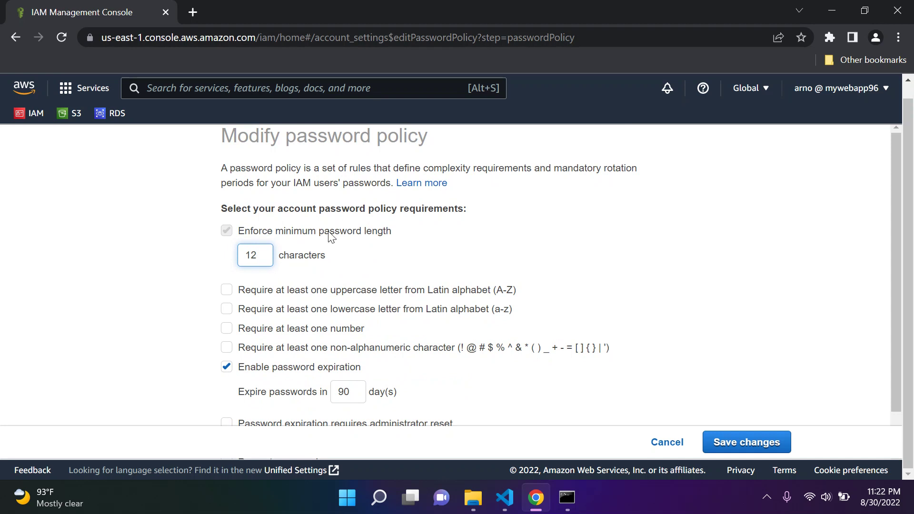
key("BackSpace")
key("BackSpace")
type("8")
key("BackSpace")
type("12")
key("BackSpace")
key("BackSpace")
type("8")
key("BackSpace")
type("12")
left_click(397, 249)
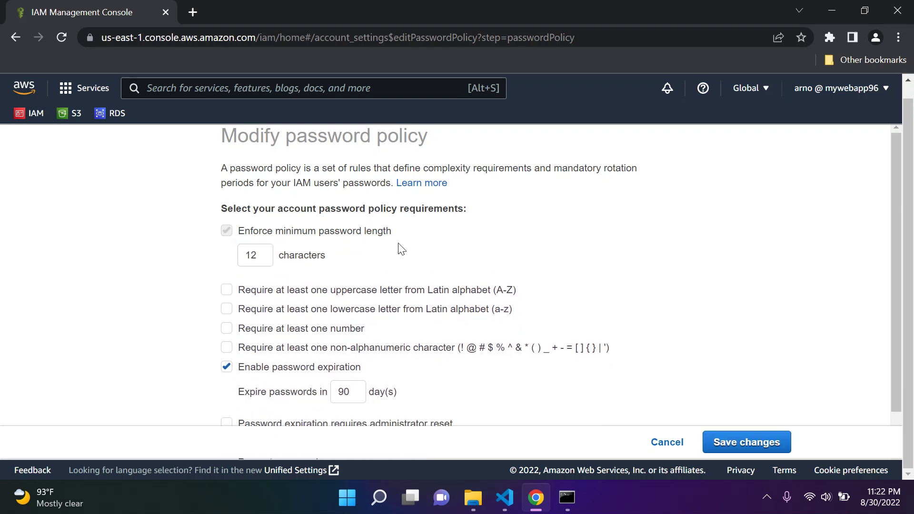
scroll(386, 247, "down", 1)
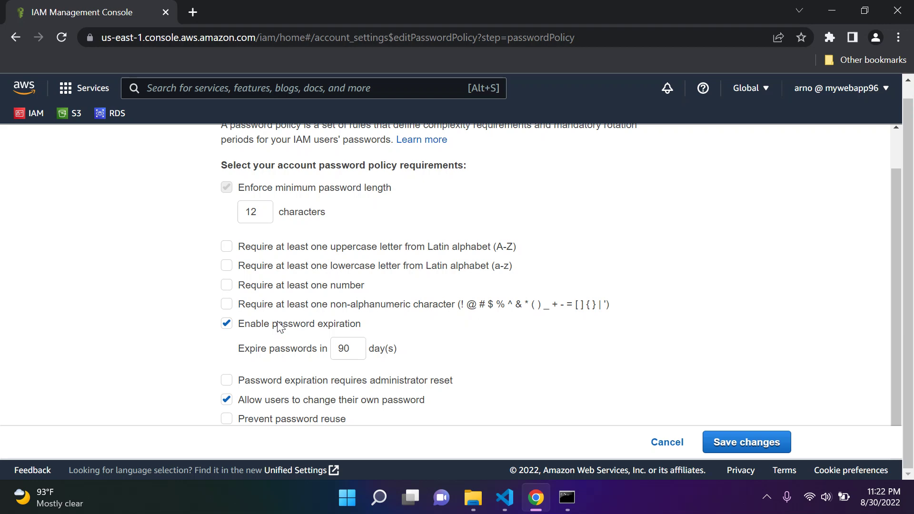
- Try the password reuse prevention and number requirement options, leaving both unchecked
left_click_drag(354, 350, 333, 353)
left_click(480, 358)
left_click(226, 425)
left_click(226, 425)
double_click(241, 212)
left_click(226, 284)
left_click(226, 285)
- Require an uppercase letter, change password expiry from 90 to 120 days, and save
left_click(226, 246)
left_click(346, 351)
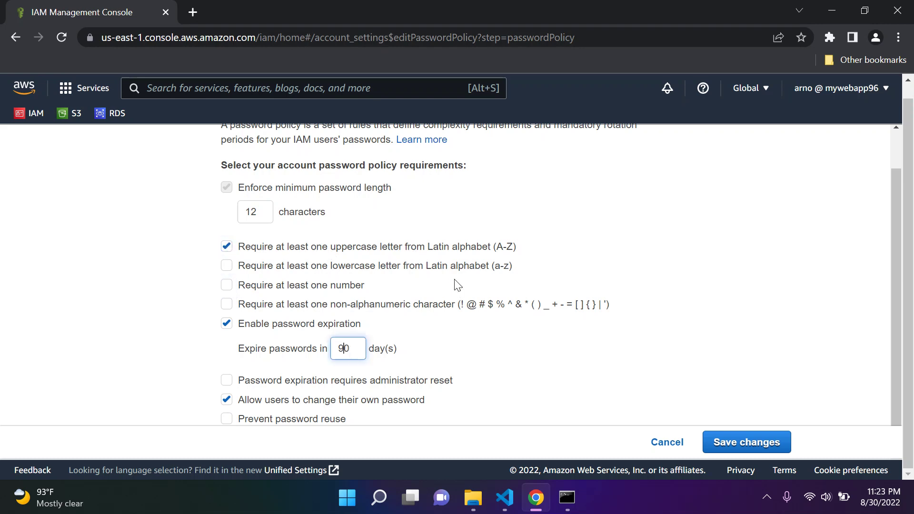
key("BackSpace")
key("BackSpace")
type("120")
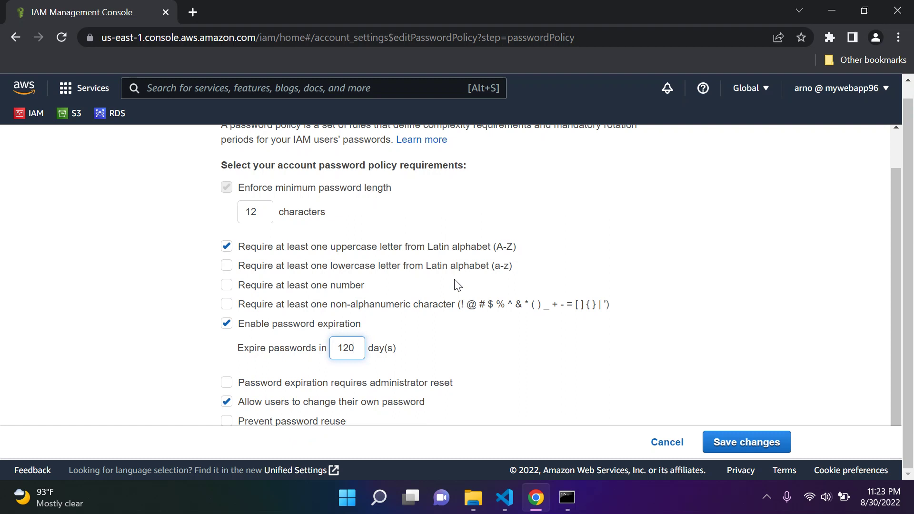
left_click(690, 347)
scroll(675, 353, "up", 1)
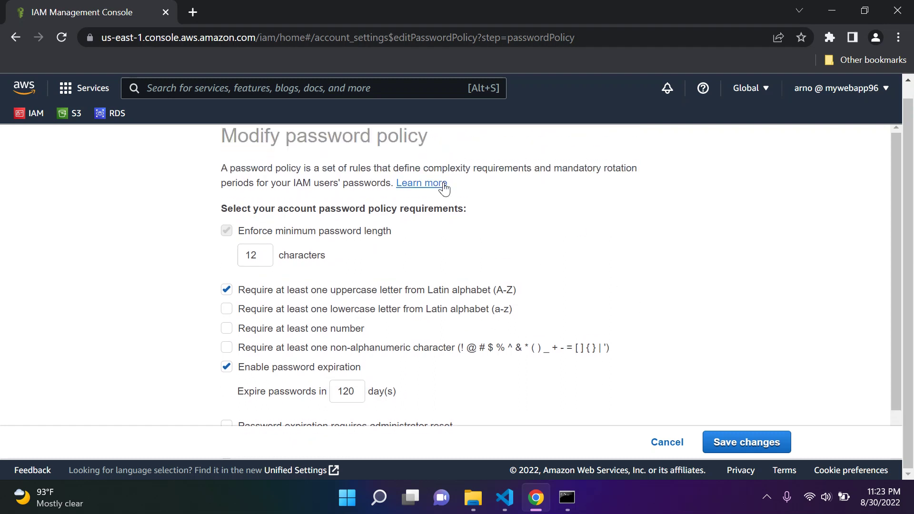
left_click_drag(281, 182, 347, 186)
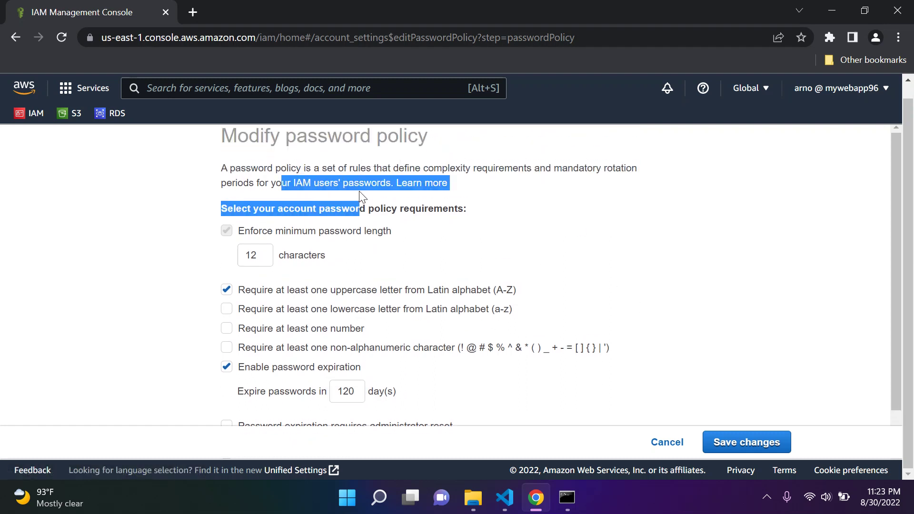
left_click(664, 255)
scroll(664, 256, "down", 2)
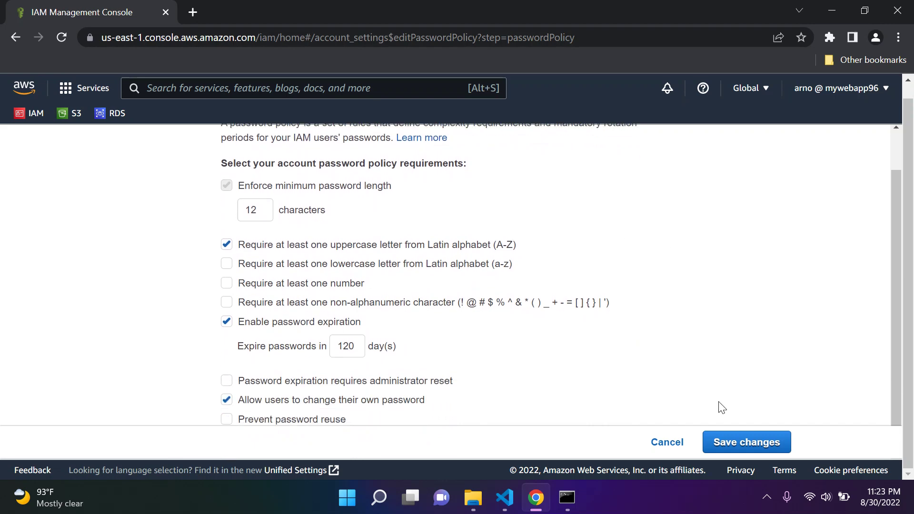
left_click(737, 446)
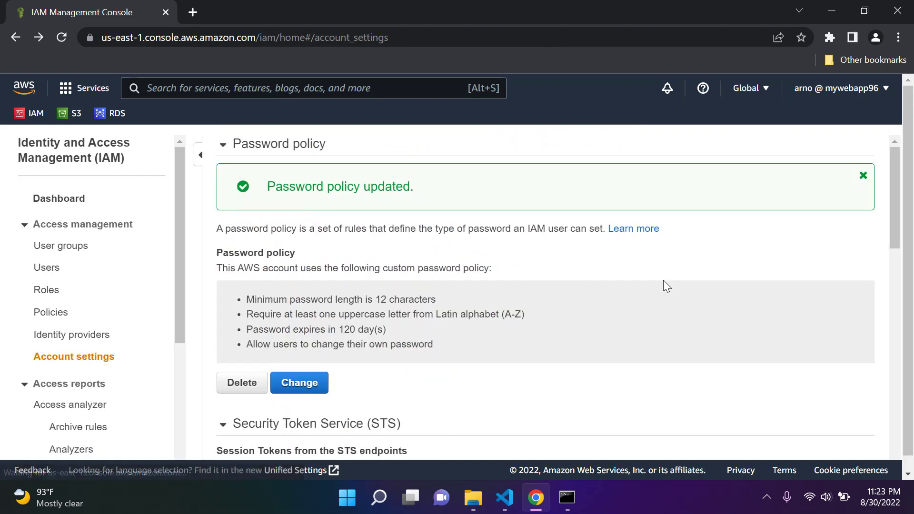
scroll(394, 226, "up", 1)
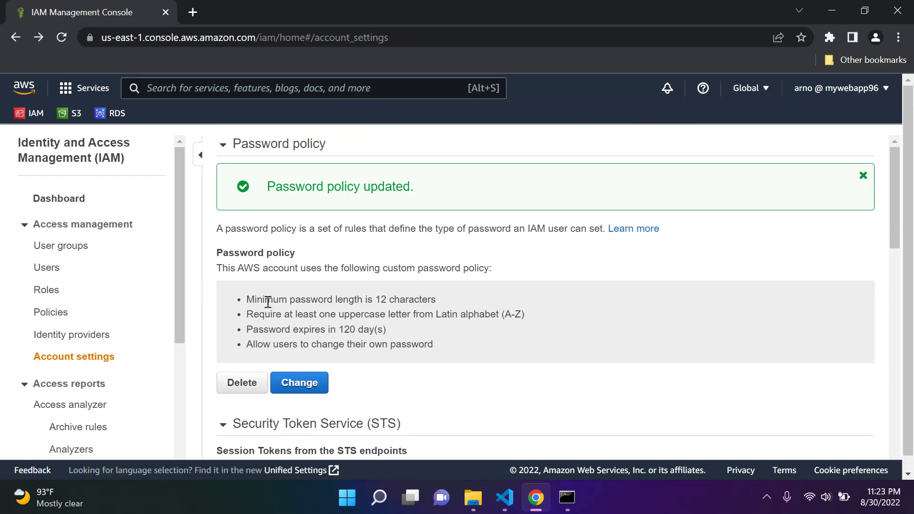
- Review all four updated policy rules, including the 120-day expiry
left_click_drag(247, 299, 491, 351)
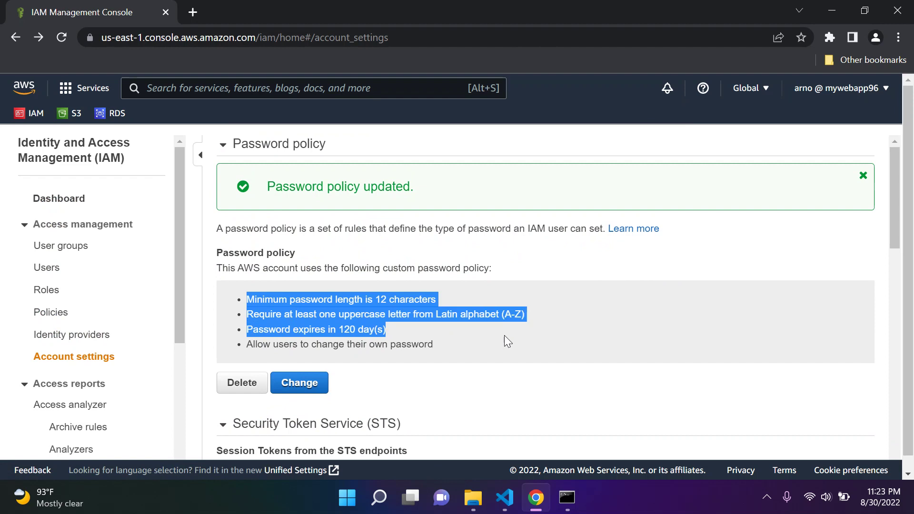
left_click(540, 271)
left_click_drag(246, 299, 448, 346)
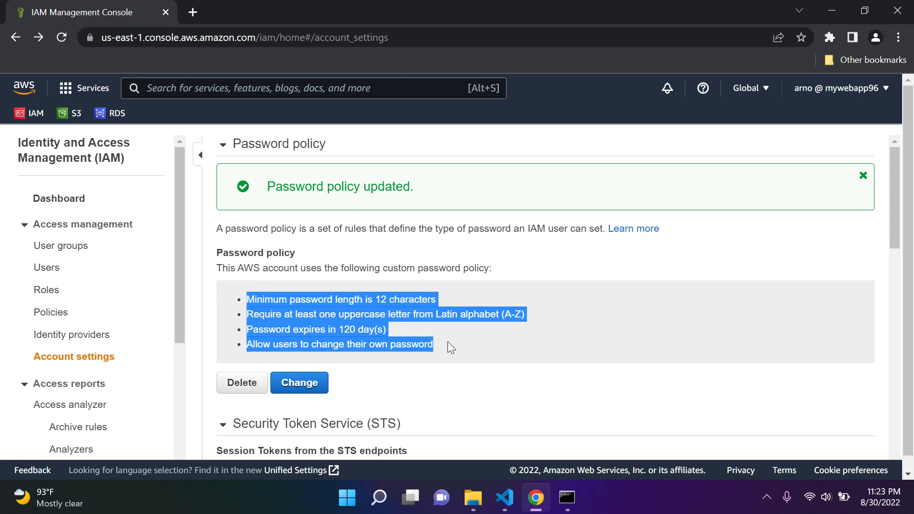
left_click(448, 343)
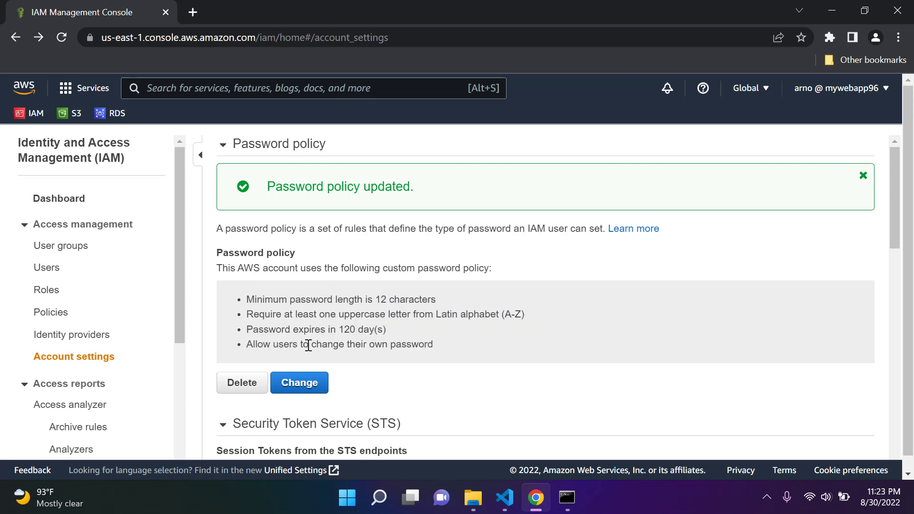
left_click_drag(247, 329, 376, 333)
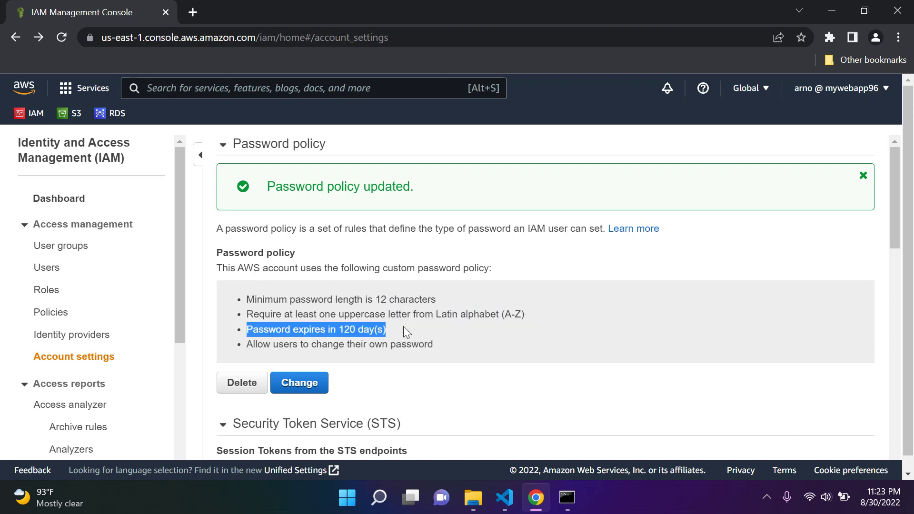
- Check the 12-character minimum, uppercase (A-Z) and self-service password change rules
left_click_drag(248, 300, 526, 302)
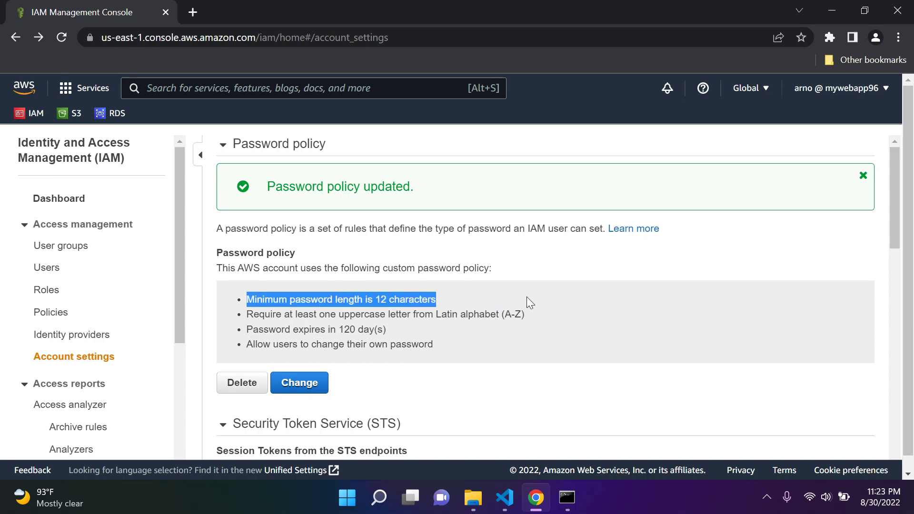
left_click(421, 315)
mouse_move(247, 315)
left_mouse_down()
mouse_move(434, 306)
mouse_move(506, 314)
left_mouse_up()
left_click(586, 313)
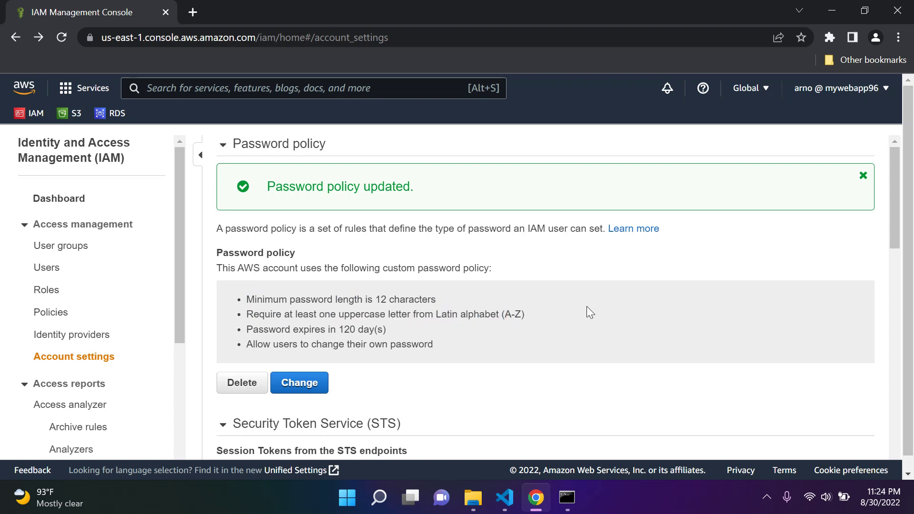
left_click_drag(502, 314, 539, 313)
left_click(539, 313)
left_click_drag(254, 344, 445, 350)
left_click(445, 350)
- Set an 8-character minimum, drop the uppercase rule, set 90-day expiry, and save
left_click(298, 382)
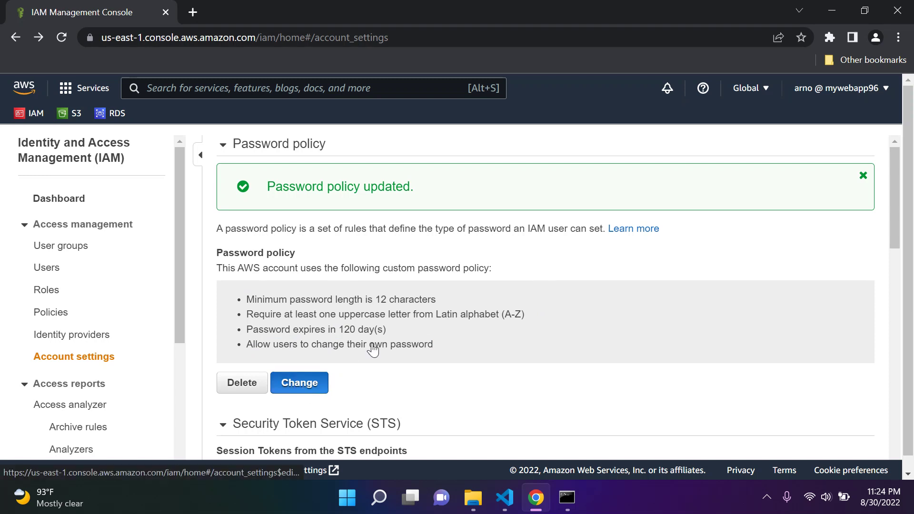
double_click(259, 262)
type("8")
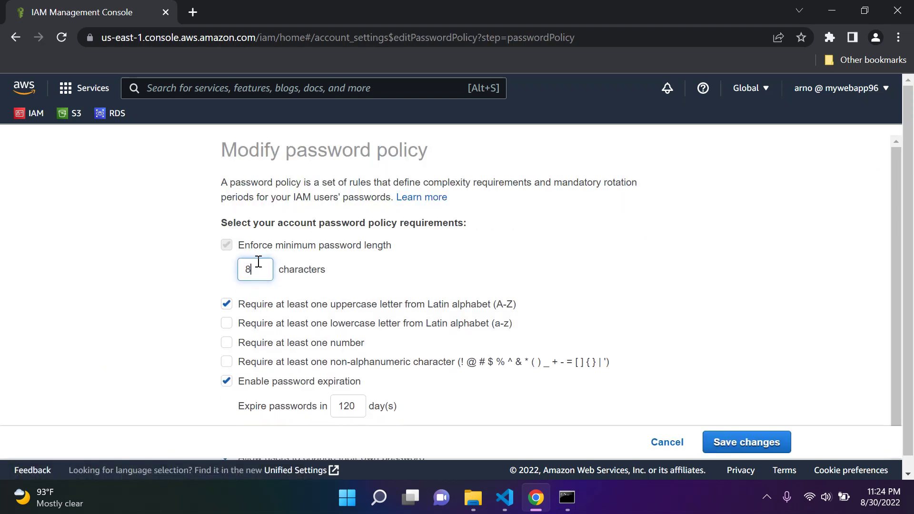
left_click(228, 303)
scroll(322, 326, "down", 2)
double_click(351, 363)
type("90")
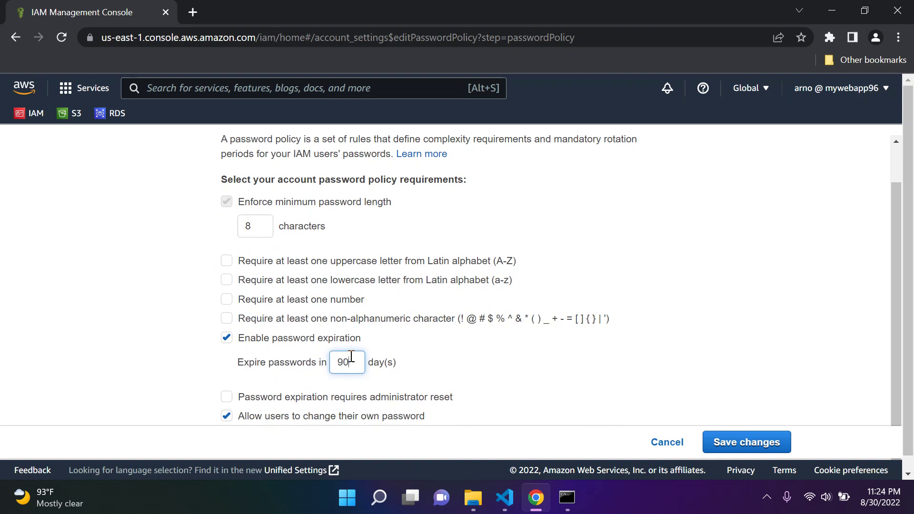
left_click(746, 443)
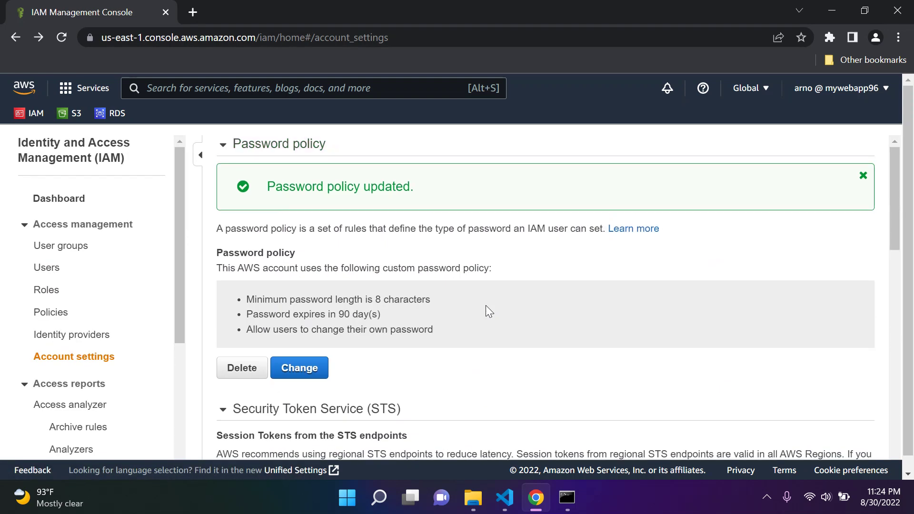
scroll(491, 301, "down", 2)
scroll(490, 300, "down", 1)
scroll(490, 299, "up", 3)
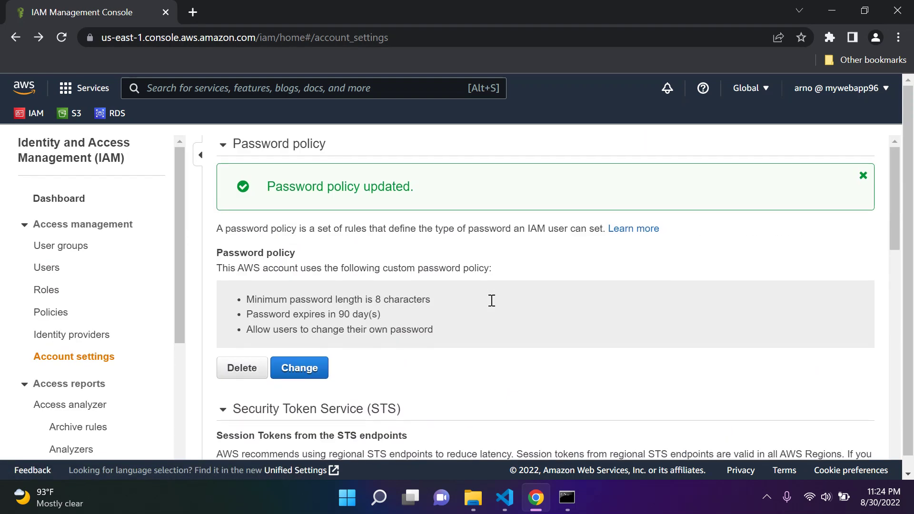